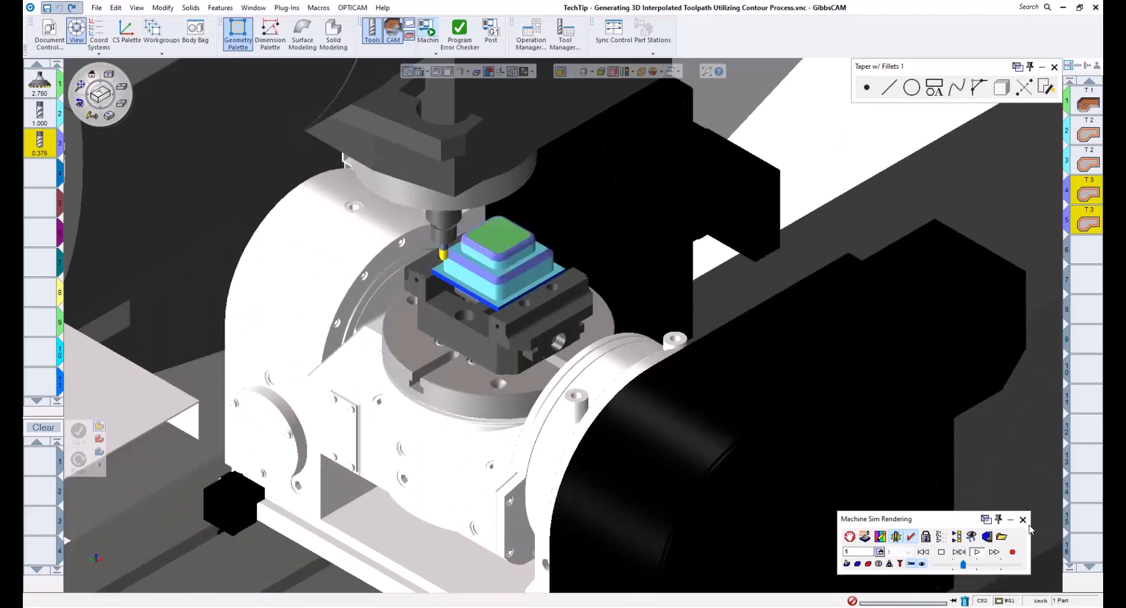
# - Close the machine simulation and add a Contour process with the 0.375 tool for the selected profile
pyautogui.click(1023, 519)
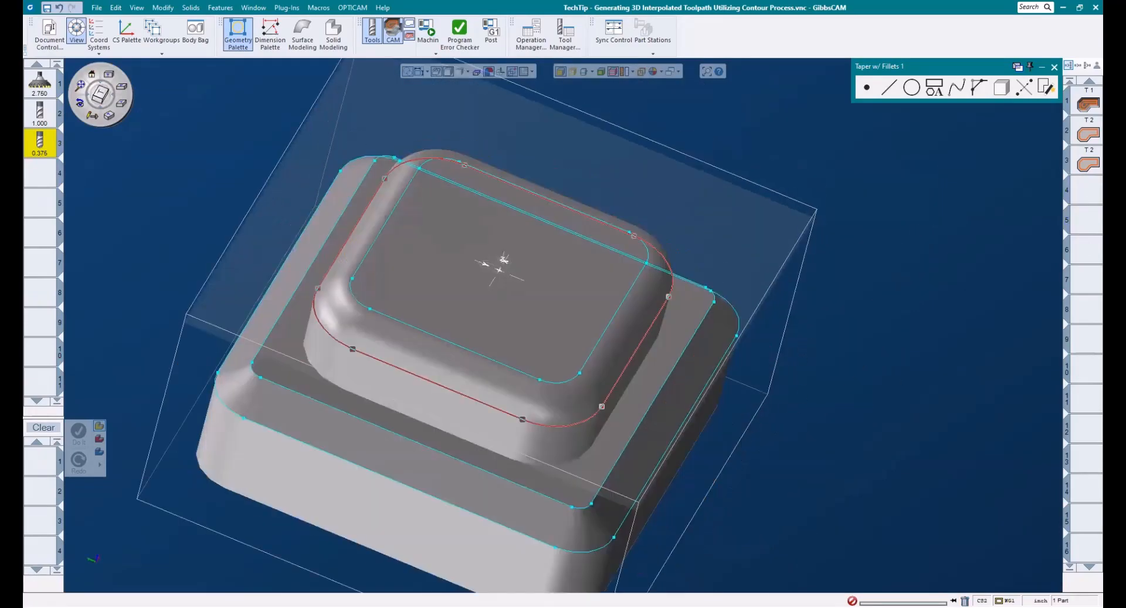
pyautogui.moveTo(551, 402); pyautogui.dragTo(749, 369, button='middle')
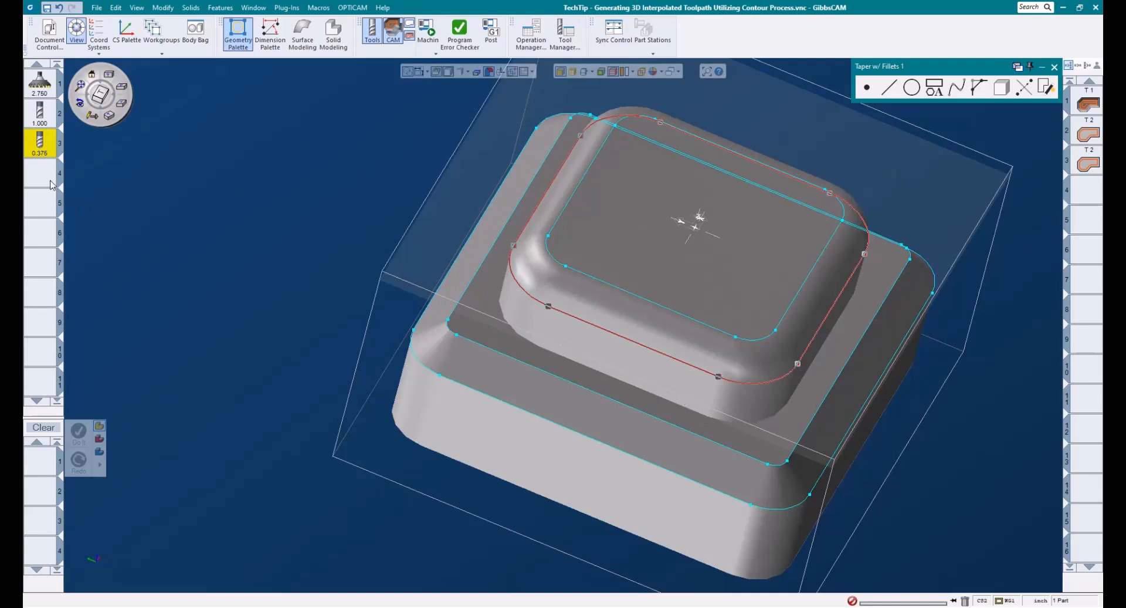
pyautogui.moveTo(39, 142); pyautogui.dragTo(41, 458)
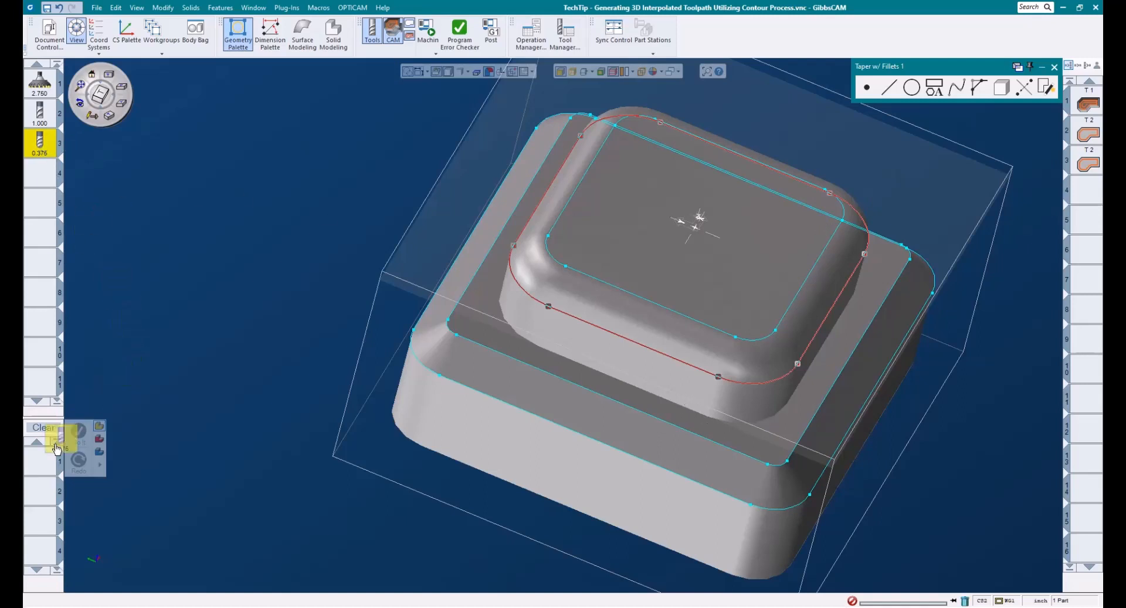
pyautogui.click(144, 397)
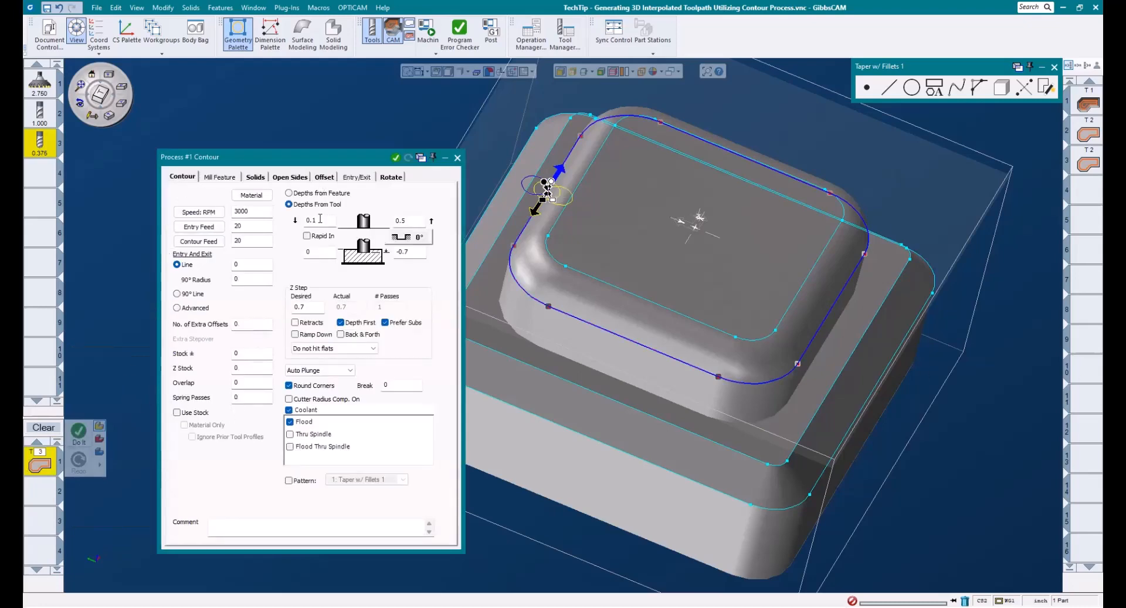
# - Set the contour's bottom depth to -0.45
pyautogui.moveTo(322, 218); pyautogui.dragTo(278, 222)
pyautogui.moveTo(330, 248); pyautogui.dragTo(287, 253)
pyautogui.moveTo(409, 217); pyautogui.dragTo(323, 214)
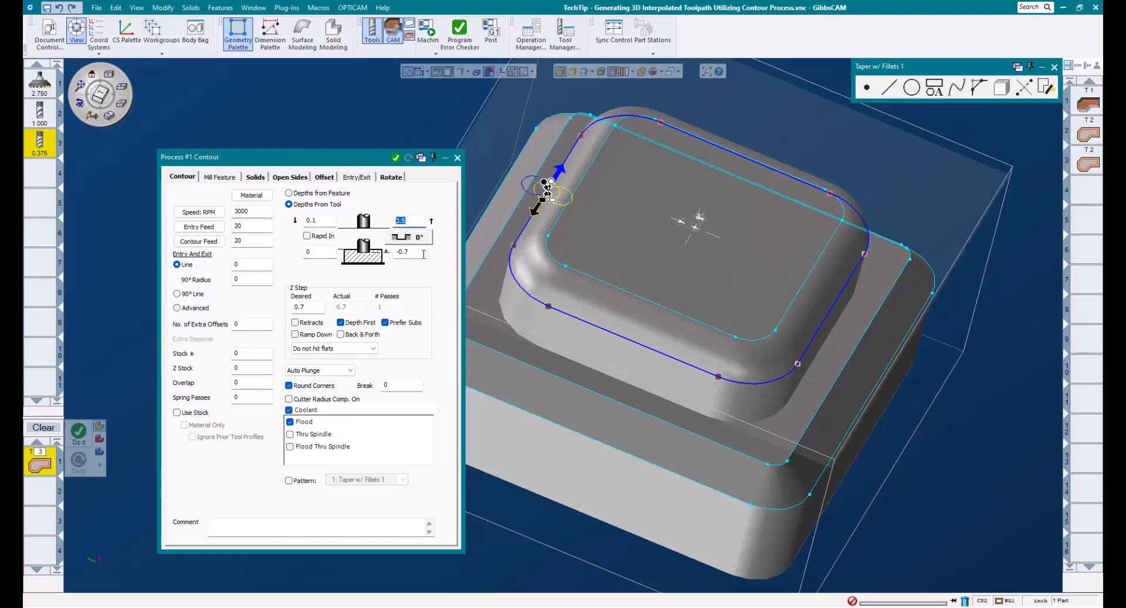
pyautogui.moveTo(422, 252); pyautogui.dragTo(320, 248)
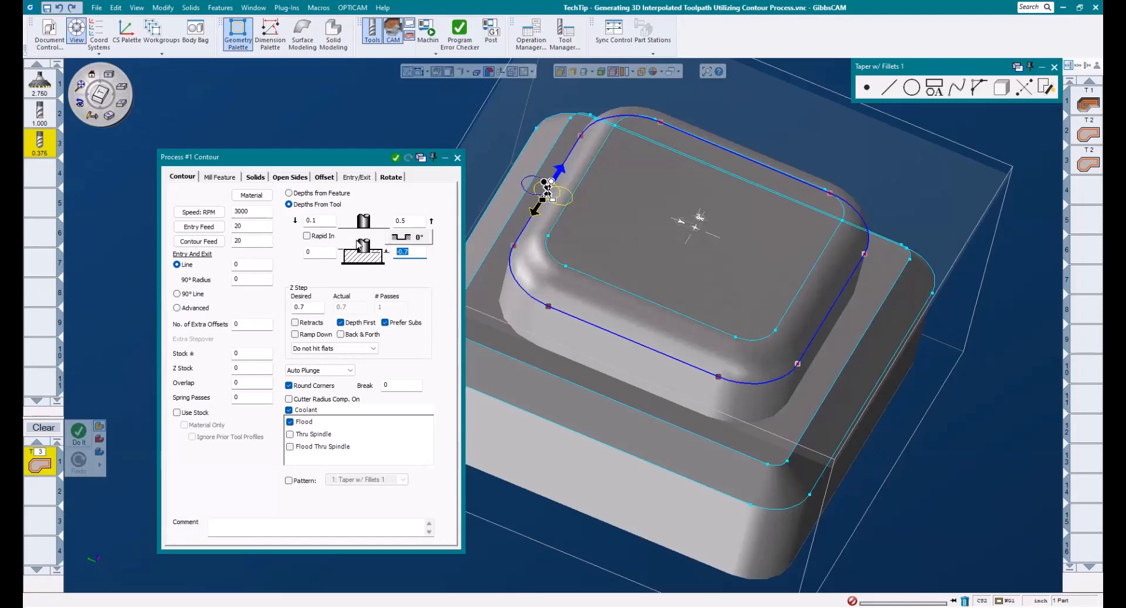
pyautogui.write('-.25')
pyautogui.write('-.1875')
pyautogui.press('BackSpace')
pyautogui.press('BackSpace')
pyautogui.press('BackSpace')
pyautogui.press('BackSpace')
pyautogui.press('BackSpace')
pyautogui.press('BackSpace')
pyautogui.press('BackSpace')
pyautogui.press('BackSpace')
pyautogui.press('BackSpace')
pyautogui.write('.4375-.0125')
pyautogui.press('Return')
# - Open the wall choices and choose the Taper w/Fillets wall type
pyautogui.moveTo(868, 445); pyautogui.dragTo(692, 424, button='middle')
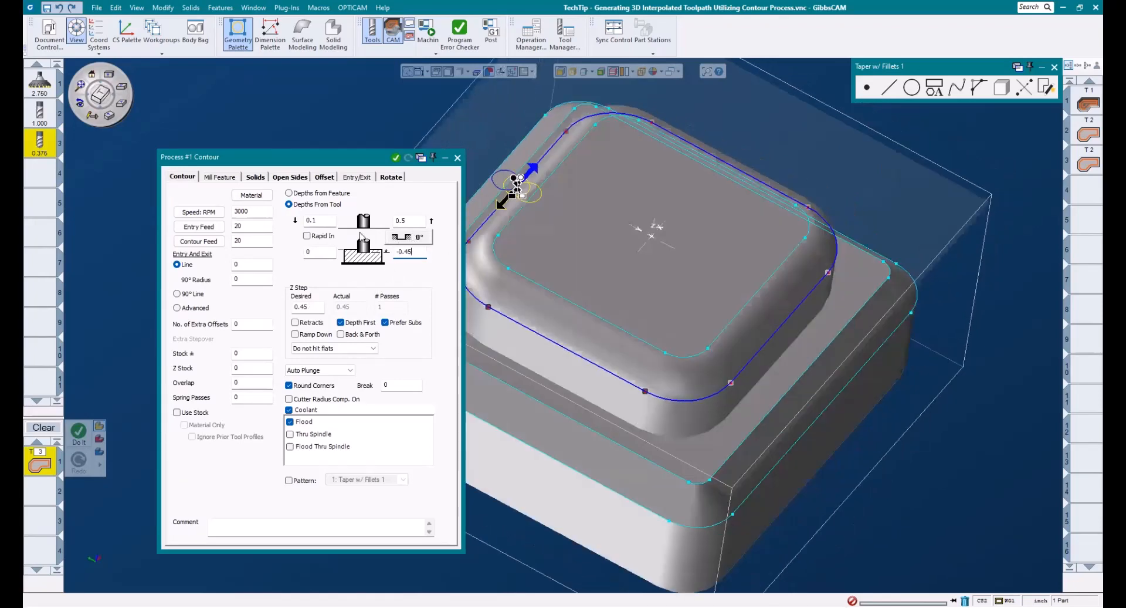
pyautogui.click(409, 238)
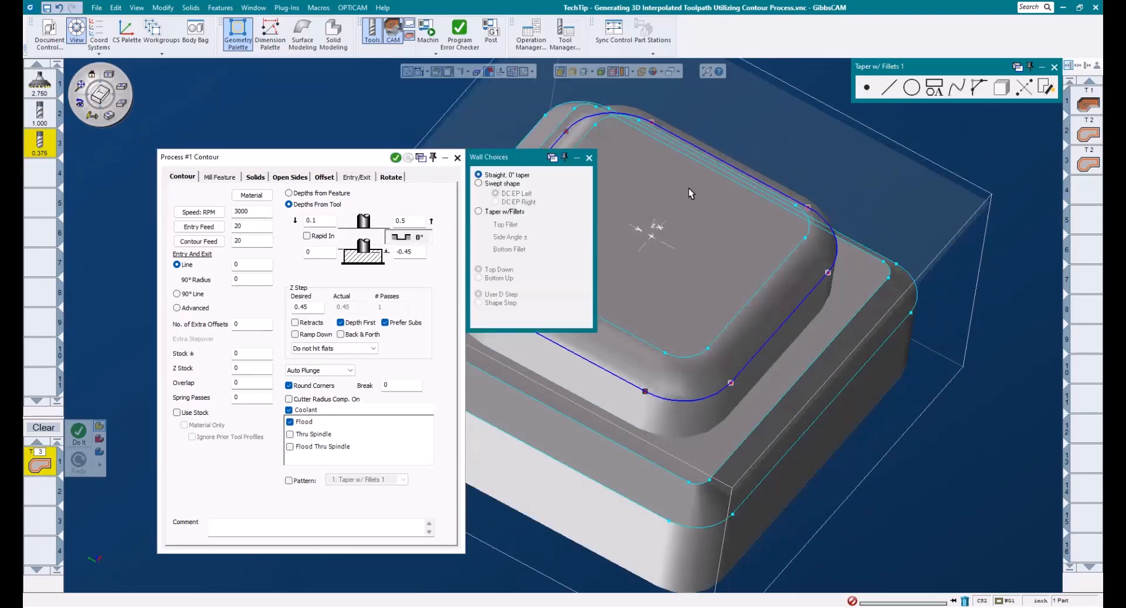
pyautogui.moveTo(690, 190); pyautogui.dragTo(1095, 199, button='middle')
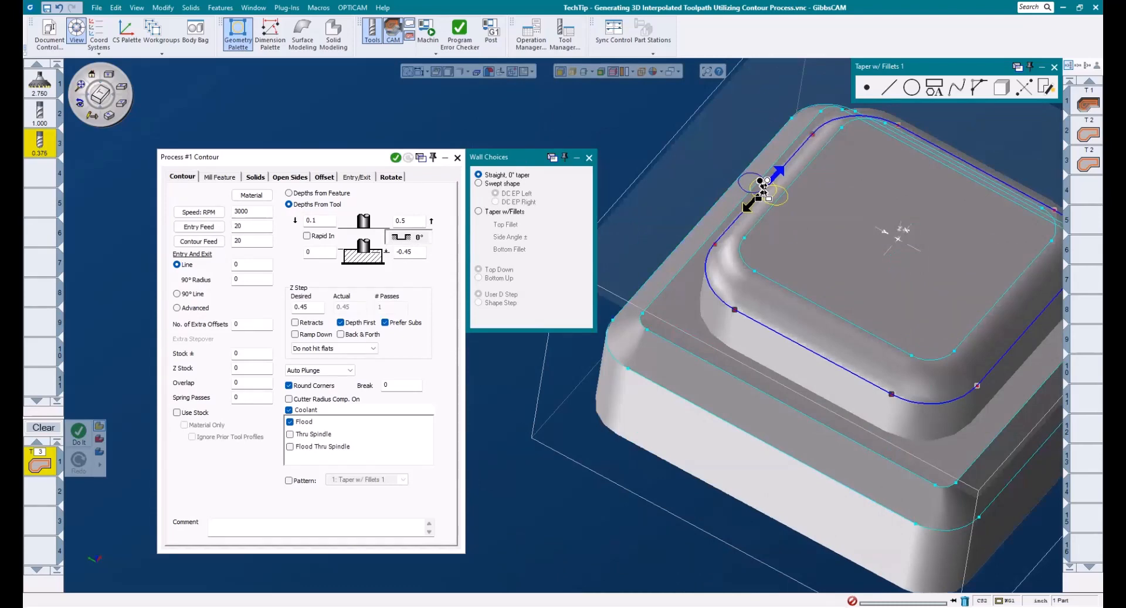
pyautogui.click(496, 214)
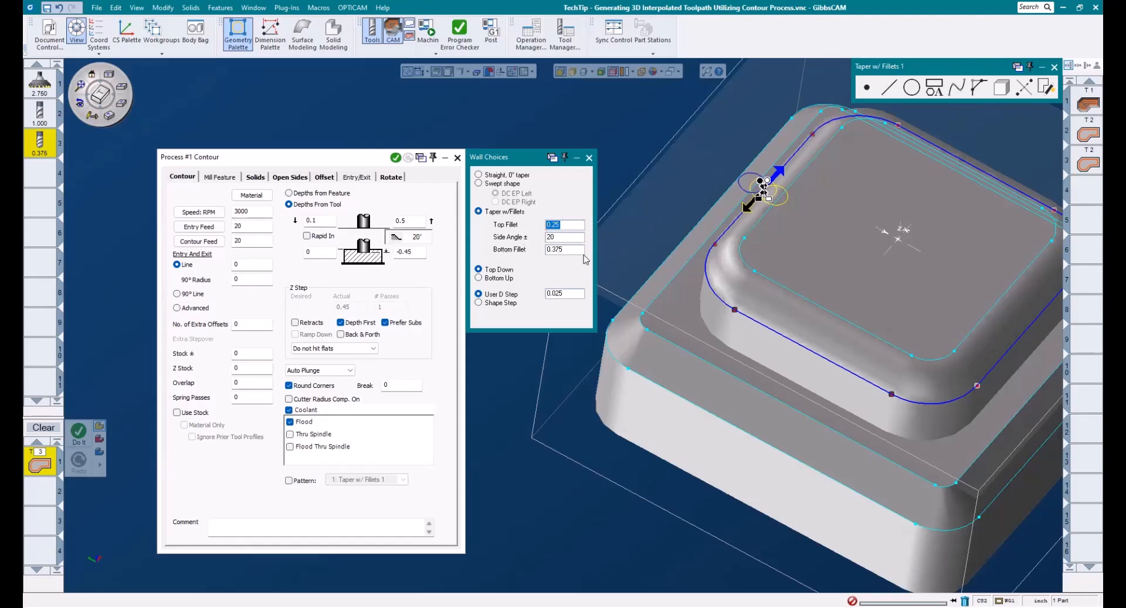
# - Set the side angle and bottom fillet to 0, keeping the 0.25 top fillet, and use User D Step
pyautogui.press('Tab')
pyautogui.write('0')
pyautogui.press('Tab')
pyautogui.write('0')
pyautogui.doubleClick(552, 228)
pyautogui.click(495, 295)
# - Generate the contour toolpath for the process
pyautogui.moveTo(732, 108); pyautogui.dragTo(658, 145, button='middle')
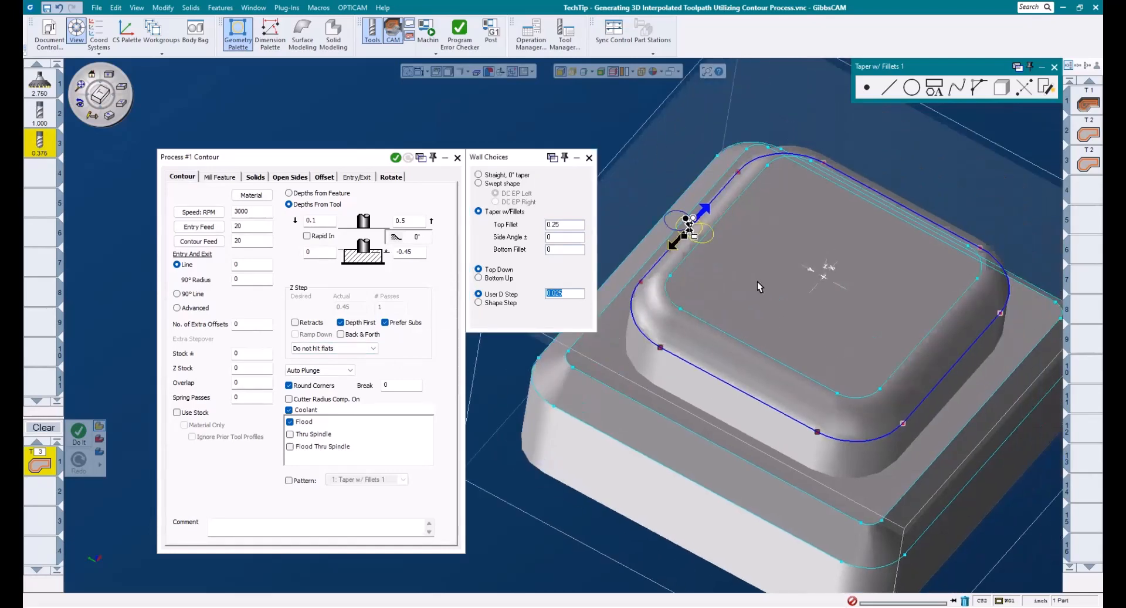
pyautogui.moveTo(757, 281); pyautogui.dragTo(828, 283, button='middle')
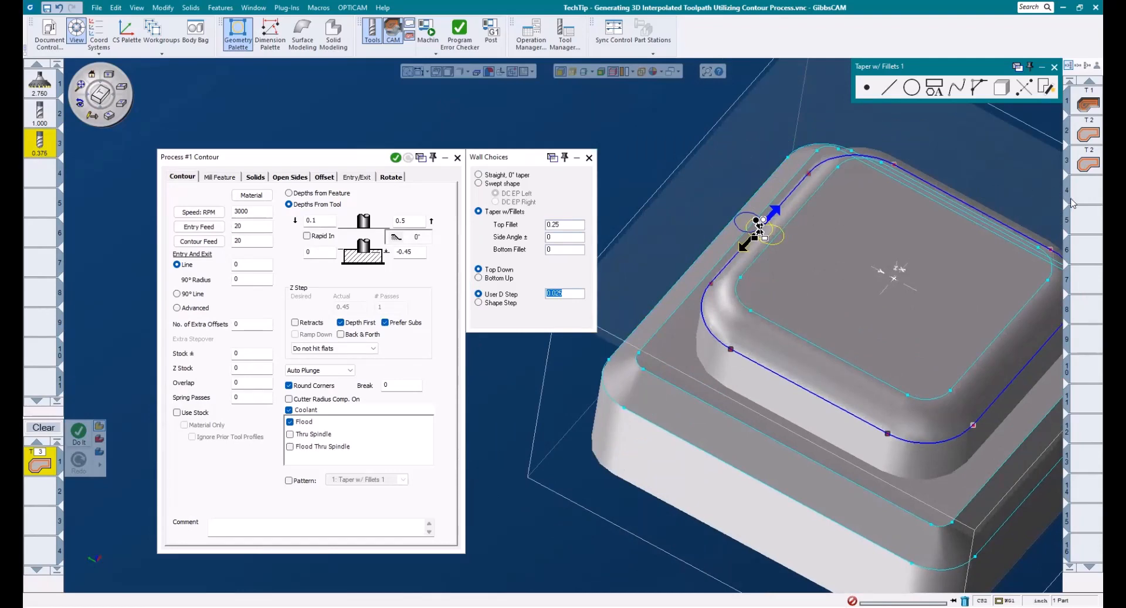
pyautogui.click(1085, 189)
pyautogui.click(396, 158)
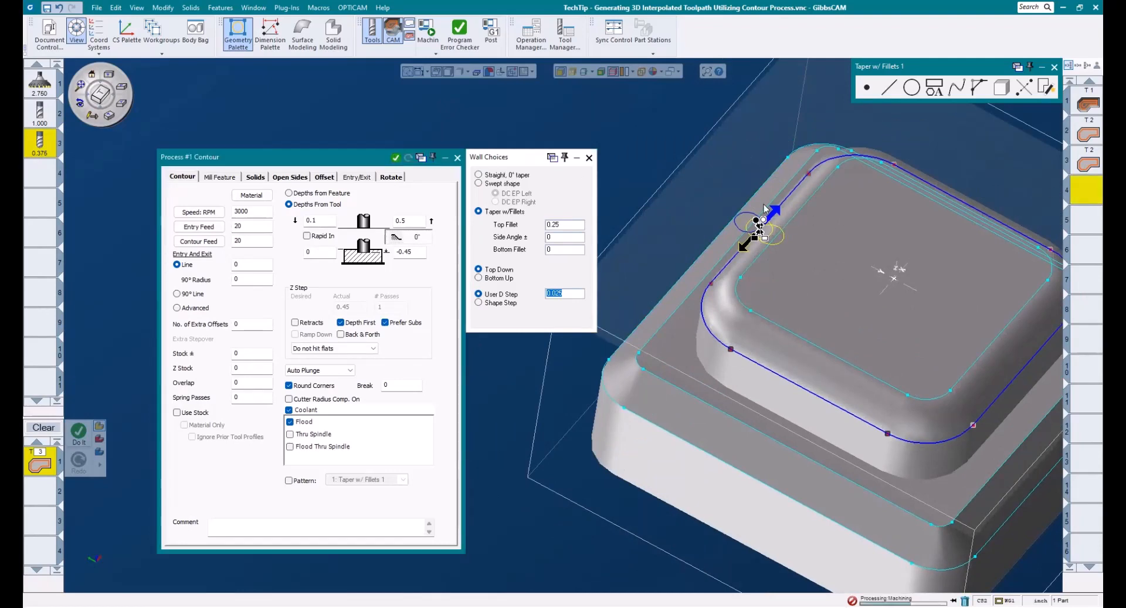
# - Try selecting a different contour chain near the top edge and regenerating the toolpath
pyautogui.moveTo(722, 270); pyautogui.dragTo(857, 329, button='middle')
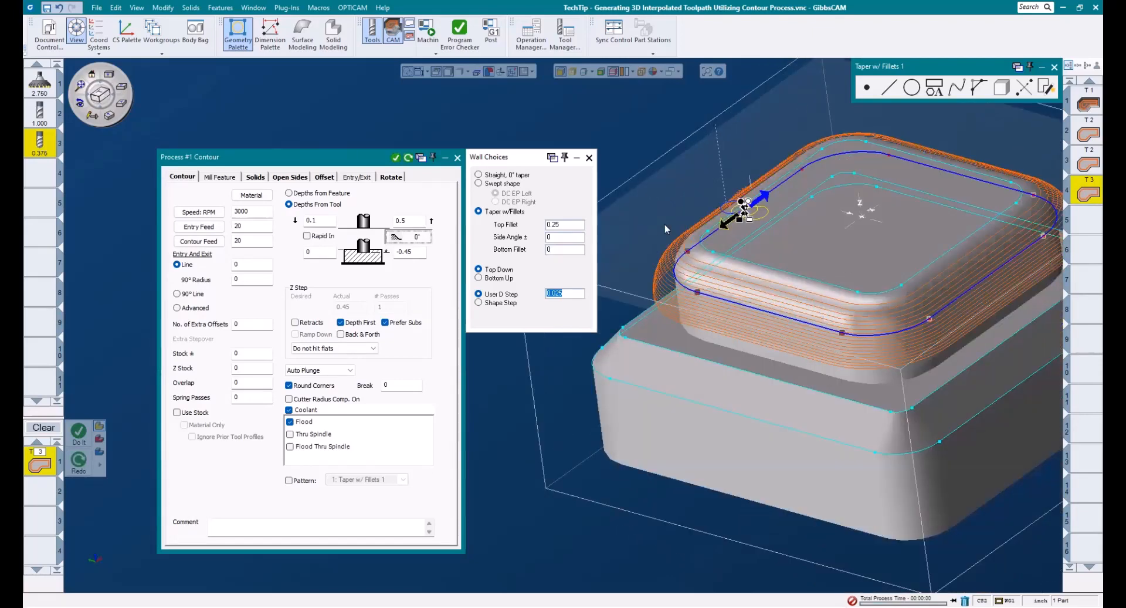
pyautogui.moveTo(911, 355); pyautogui.dragTo(866, 403, button='middle')
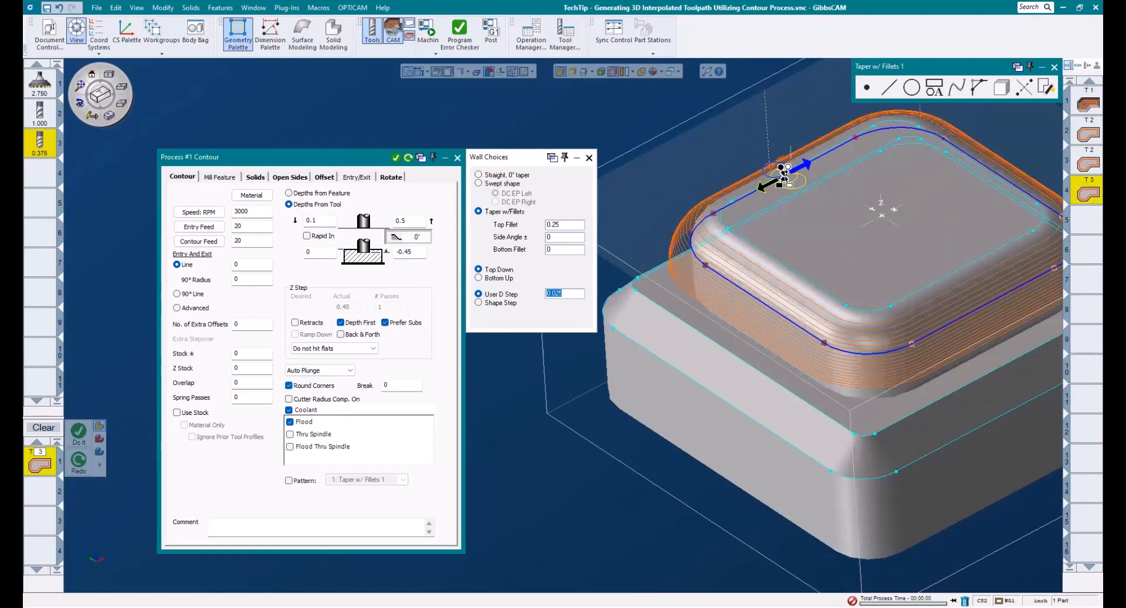
pyautogui.moveTo(1006, 168); pyautogui.dragTo(868, 162, button='middle')
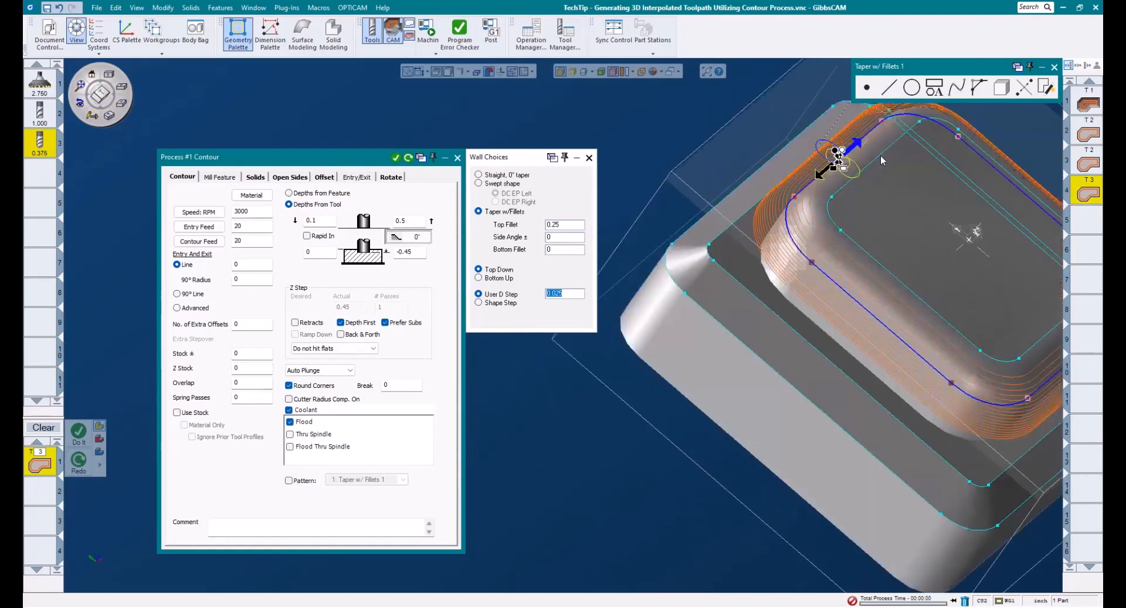
pyautogui.click(875, 158)
pyautogui.click(895, 143)
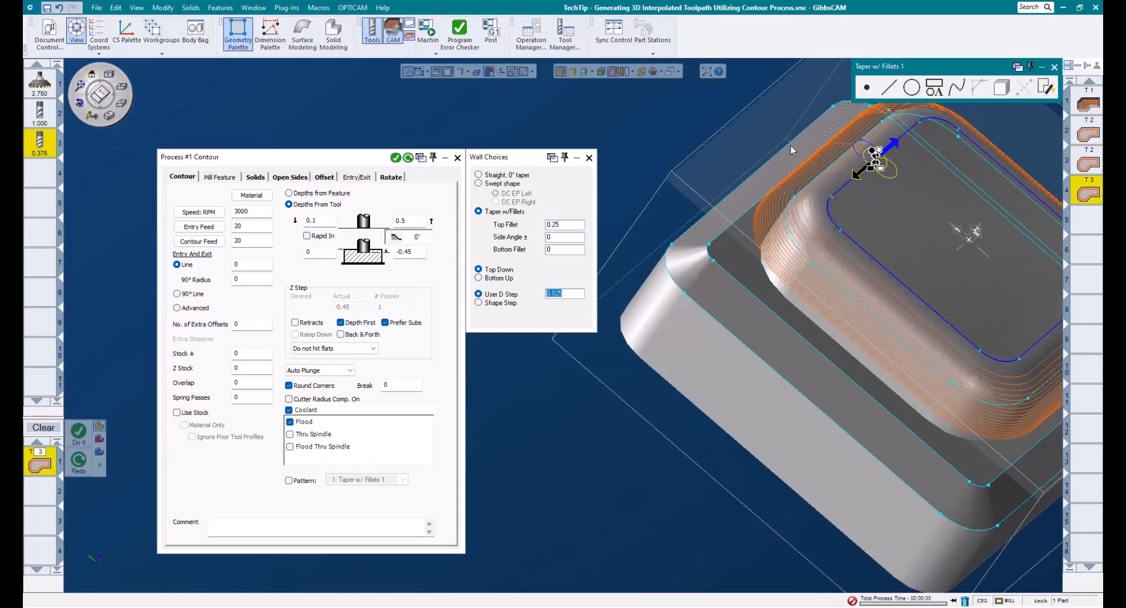
pyautogui.click(409, 157)
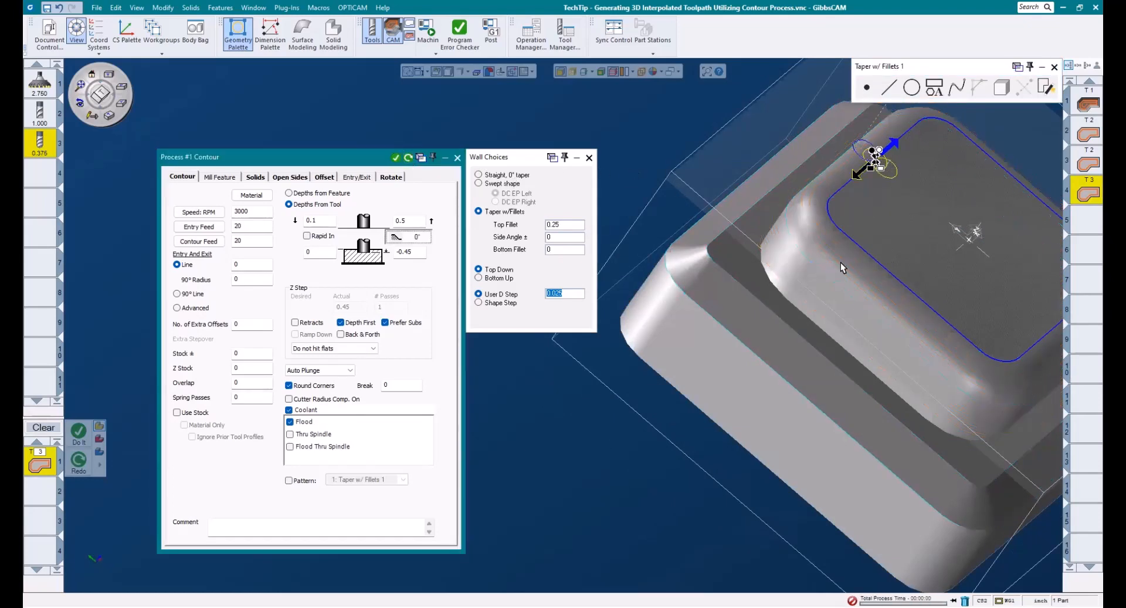
# - Reselect the lower profile chain of the boss and regenerate the contour toolpath
pyautogui.moveTo(878, 220); pyautogui.dragTo(763, 290, button='middle')
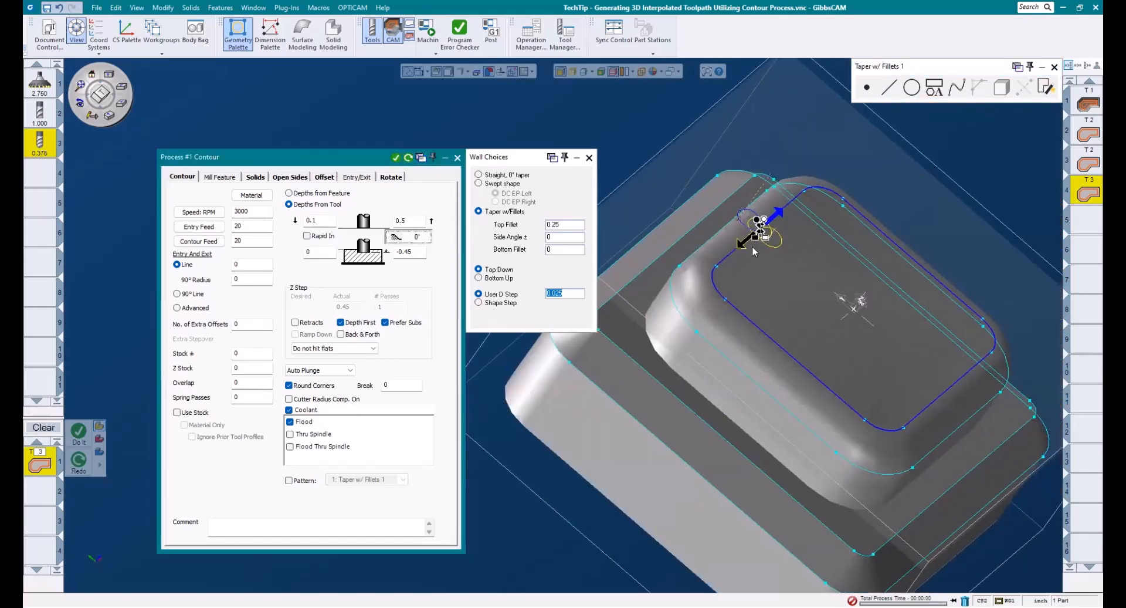
pyautogui.click(726, 232)
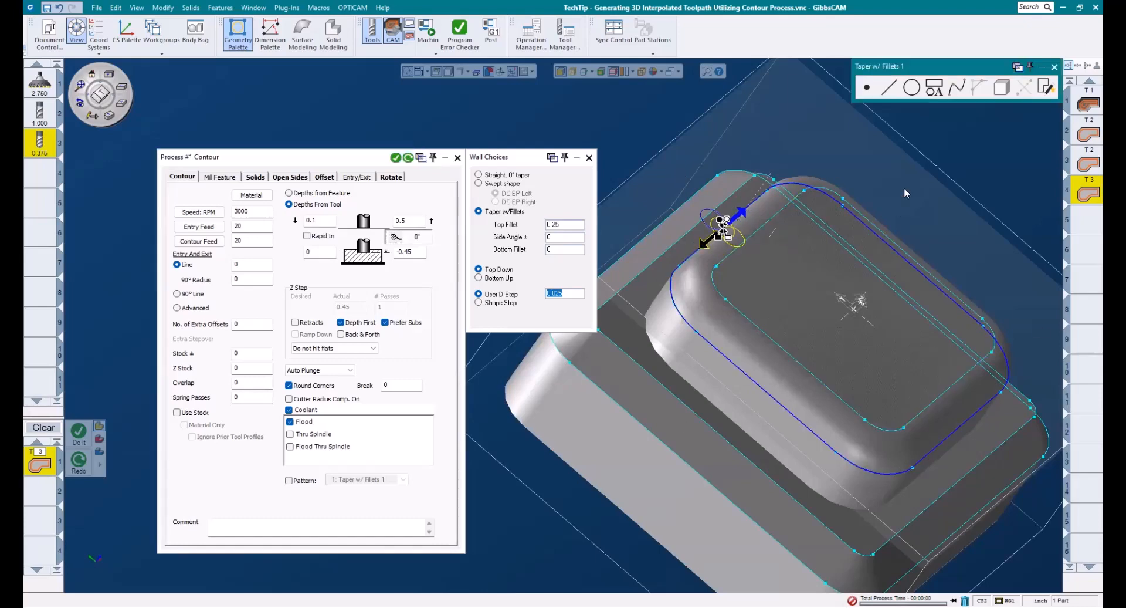
pyautogui.click(409, 158)
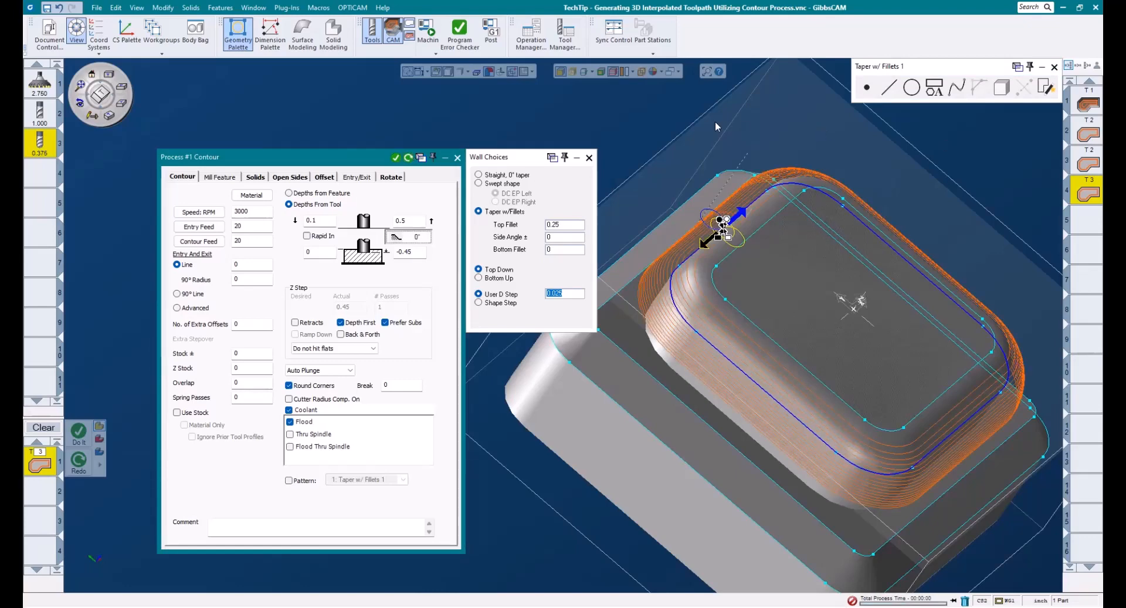
# - Switch to Shape Step with a 0.001 ridge height and regenerate the toolpath, viewed from the side
pyautogui.click(120, 86)
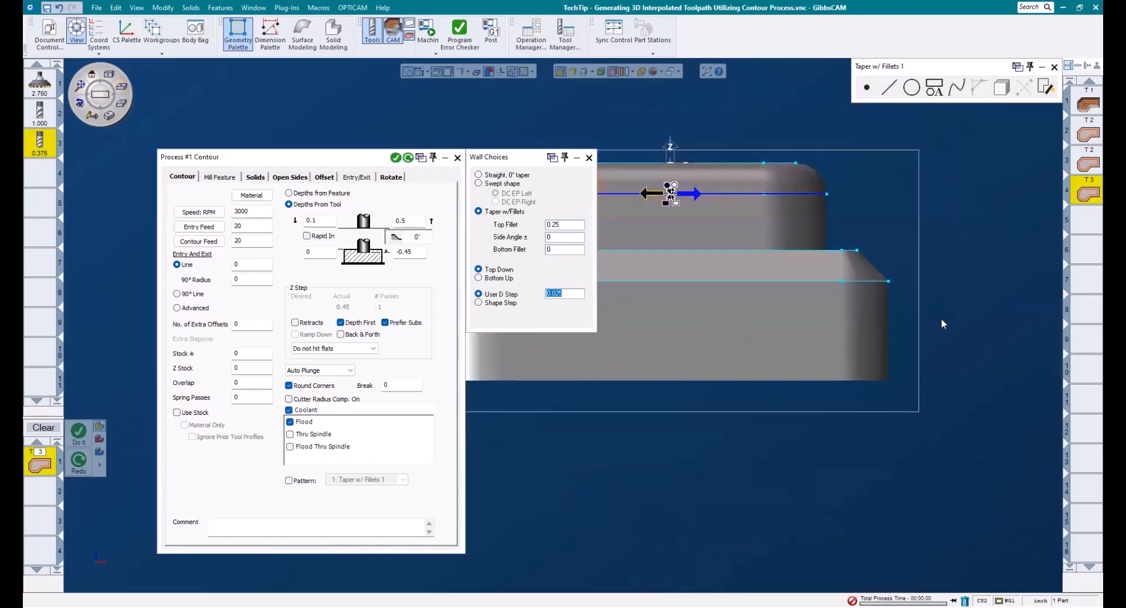
pyautogui.scroll(5, 933, 314)
pyautogui.moveTo(724, 201); pyautogui.dragTo(739, 271, button='middle')
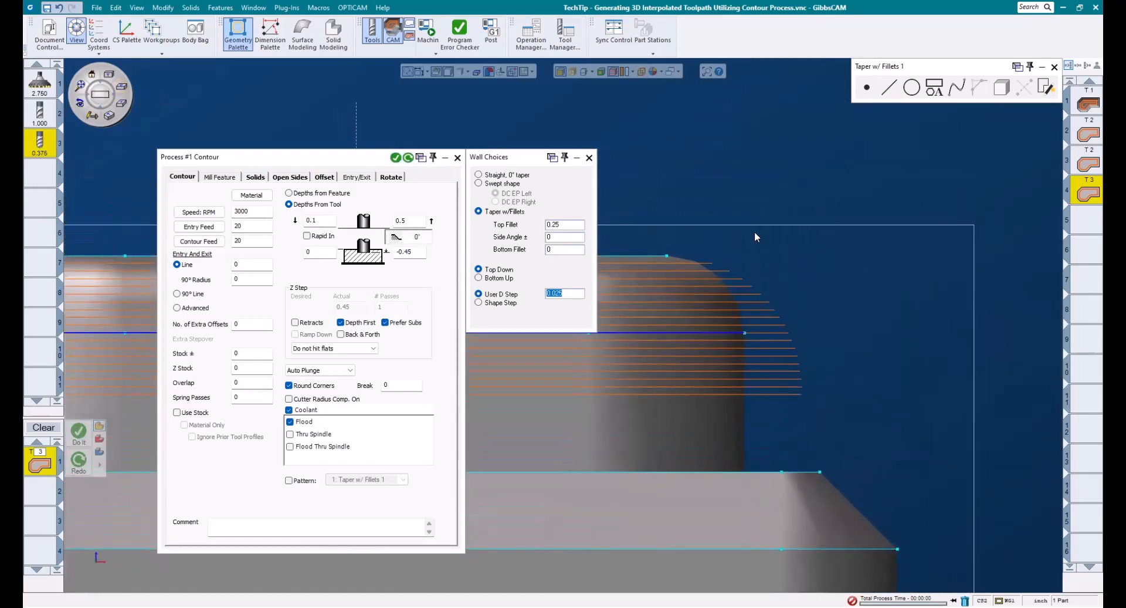
pyautogui.scroll(1, 754, 233)
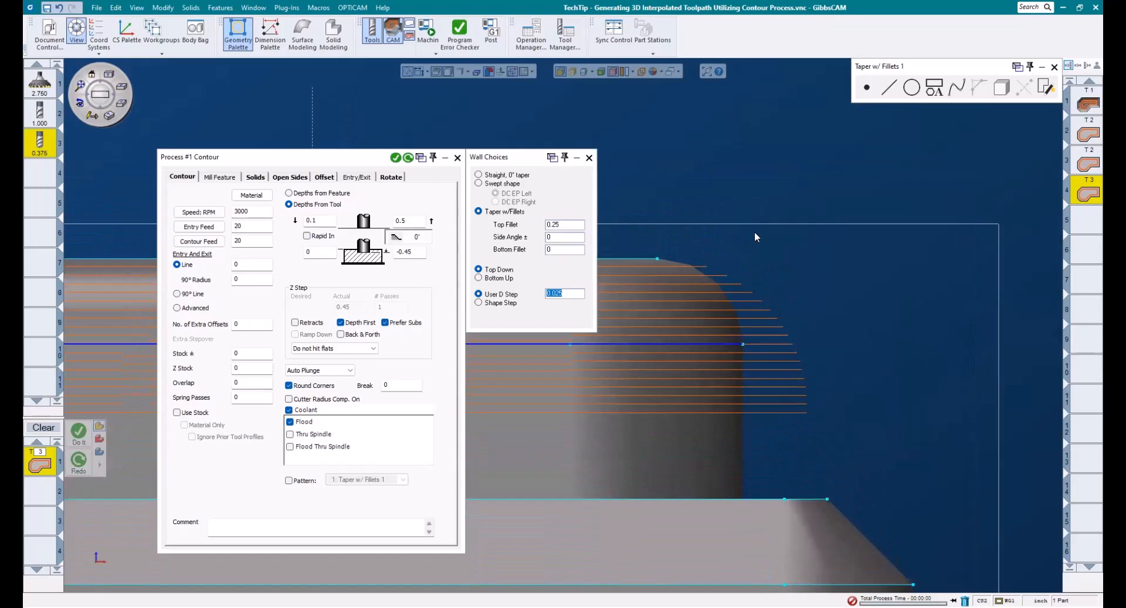
pyautogui.click(497, 305)
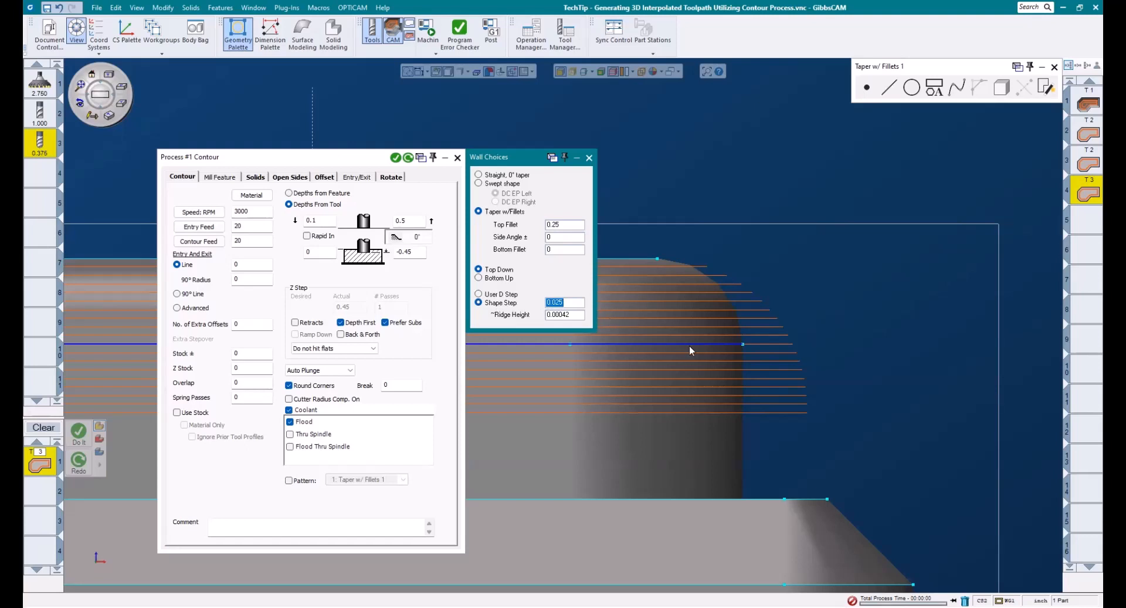
pyautogui.press('Tab')
pyautogui.write('.001')
pyautogui.click(408, 158)
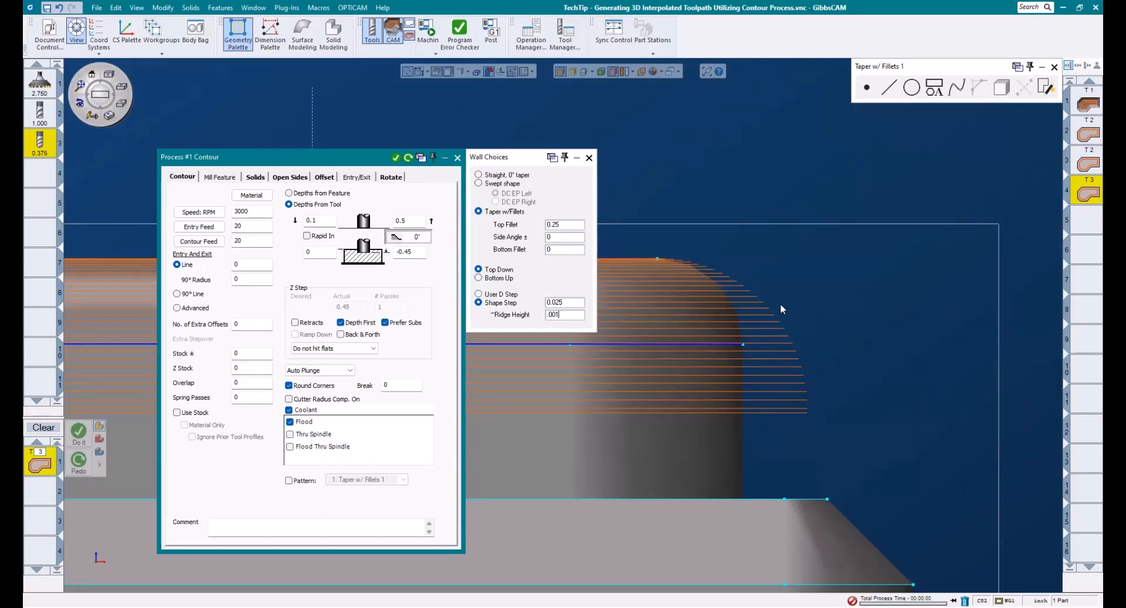
# - Change the bottom depth to -0.7, side angle to 20° and bottom fillet to 0.375 and regenerate
pyautogui.doubleClick(417, 251)
pyautogui.write('-.7')
pyautogui.click(497, 238)
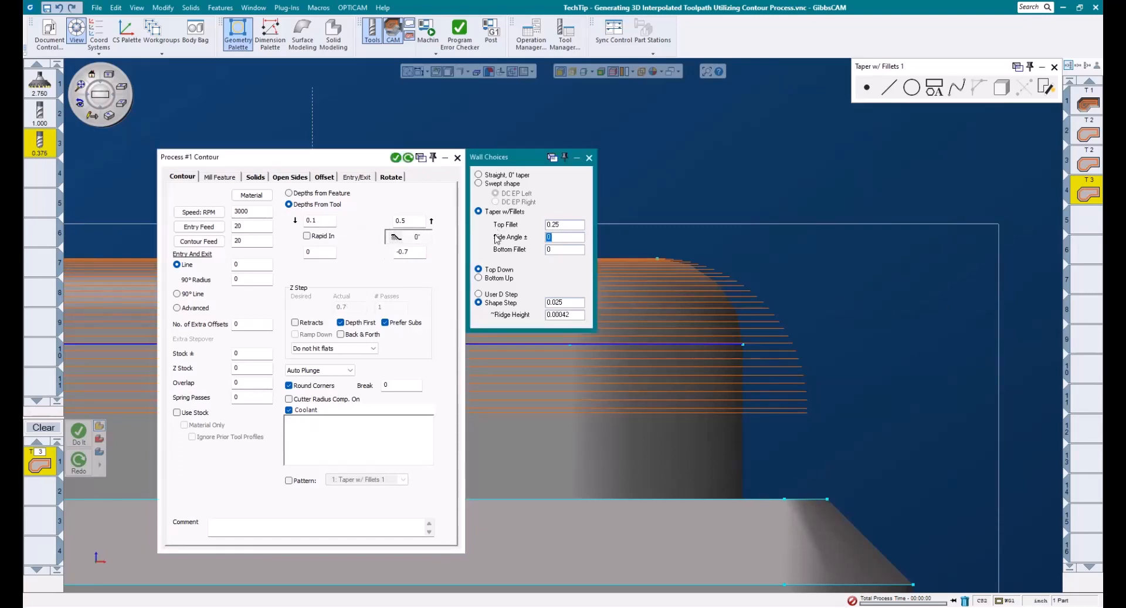
pyautogui.write('20')
pyautogui.press('Tab')
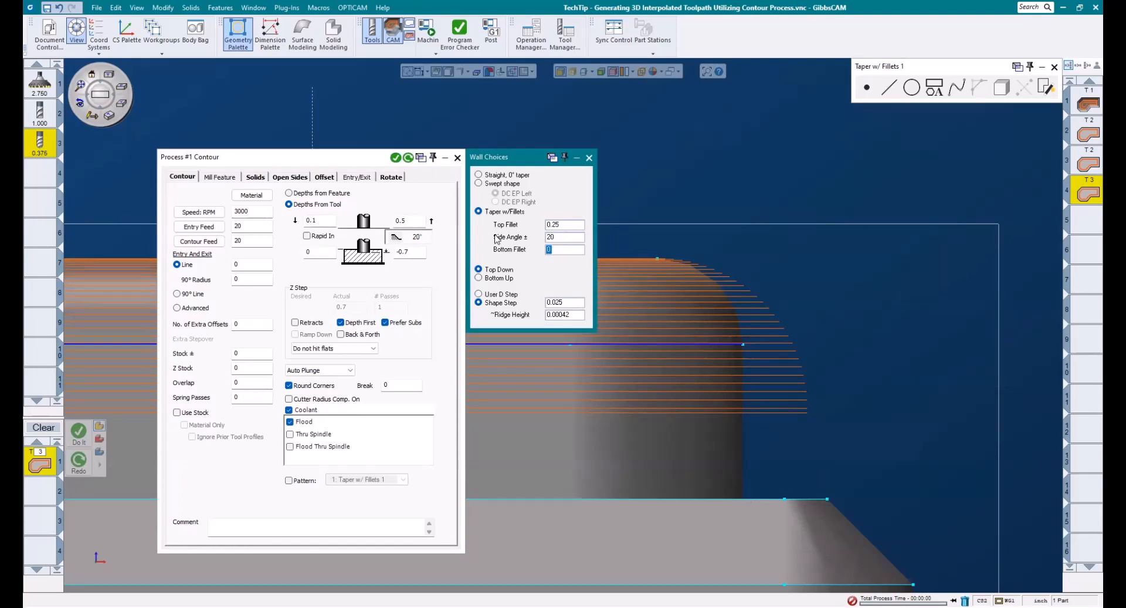
pyautogui.write('.375')
pyautogui.click(409, 156)
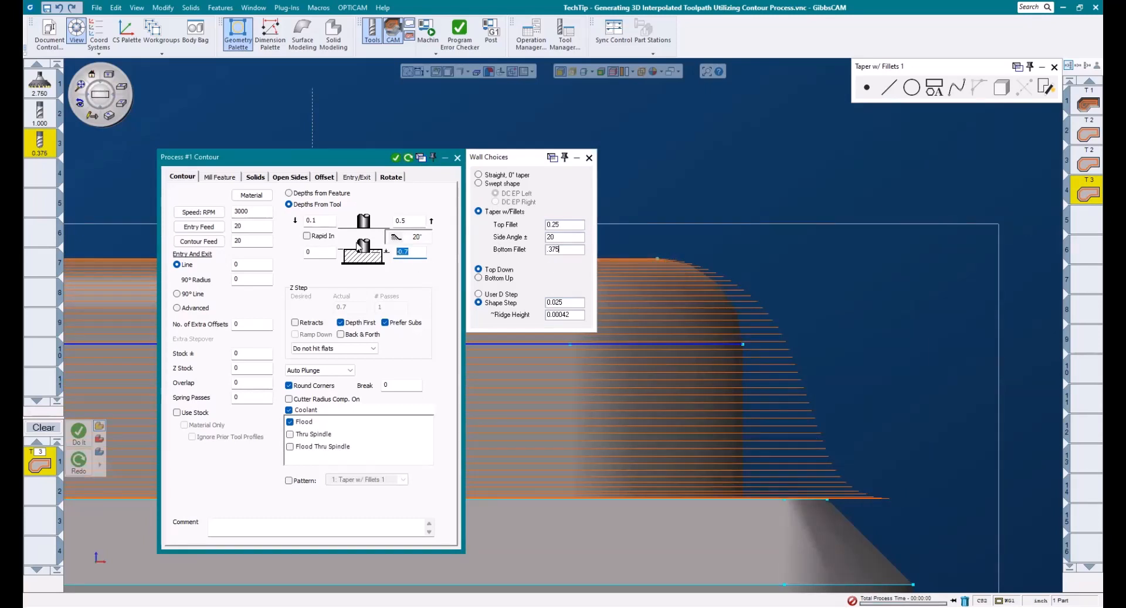
# - Return to a -0.45 bottom depth with 0 side angle and 0 bottom fillet and regenerate the toolpath
pyautogui.click(480, 250)
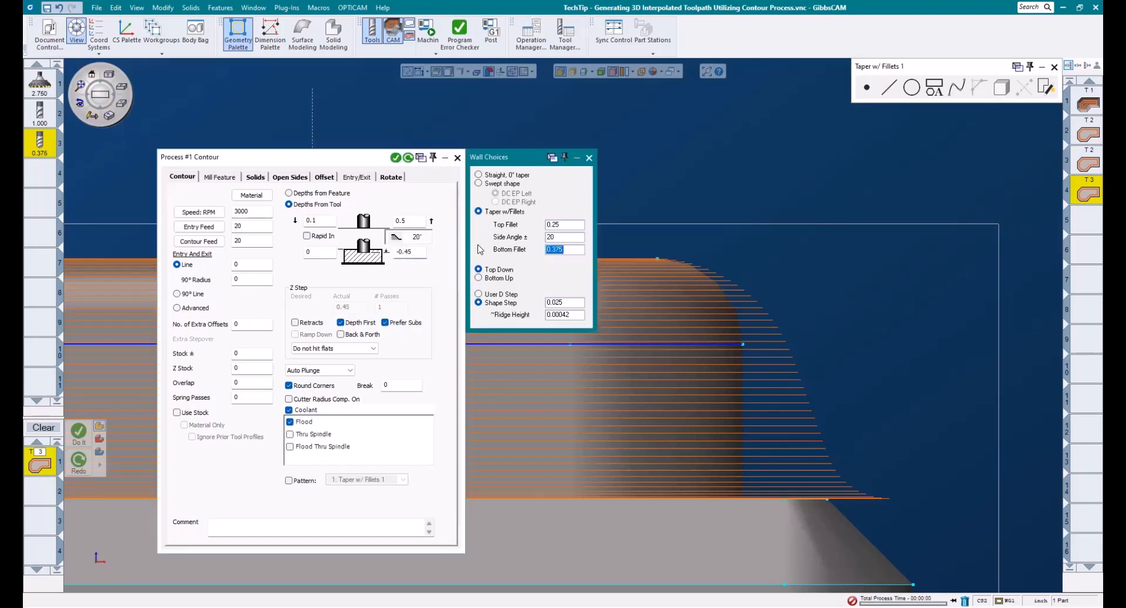
pyautogui.write('0')
pyautogui.doubleClick(549, 237)
pyautogui.write('0')
pyautogui.click(408, 157)
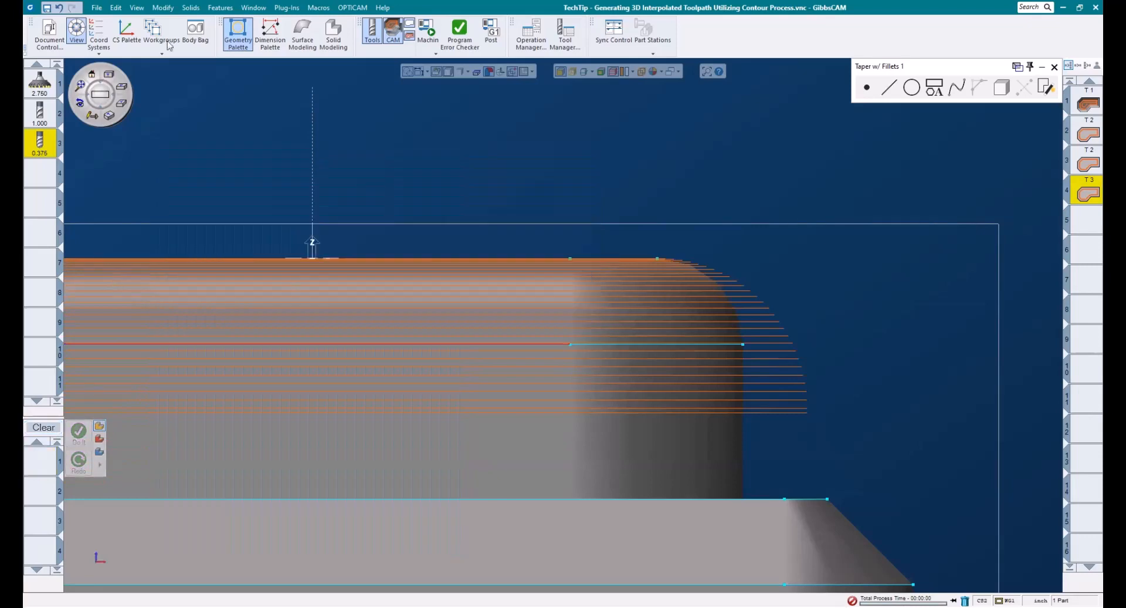
# - Open the machine simulation and play the machining run
pyautogui.click(427, 28)
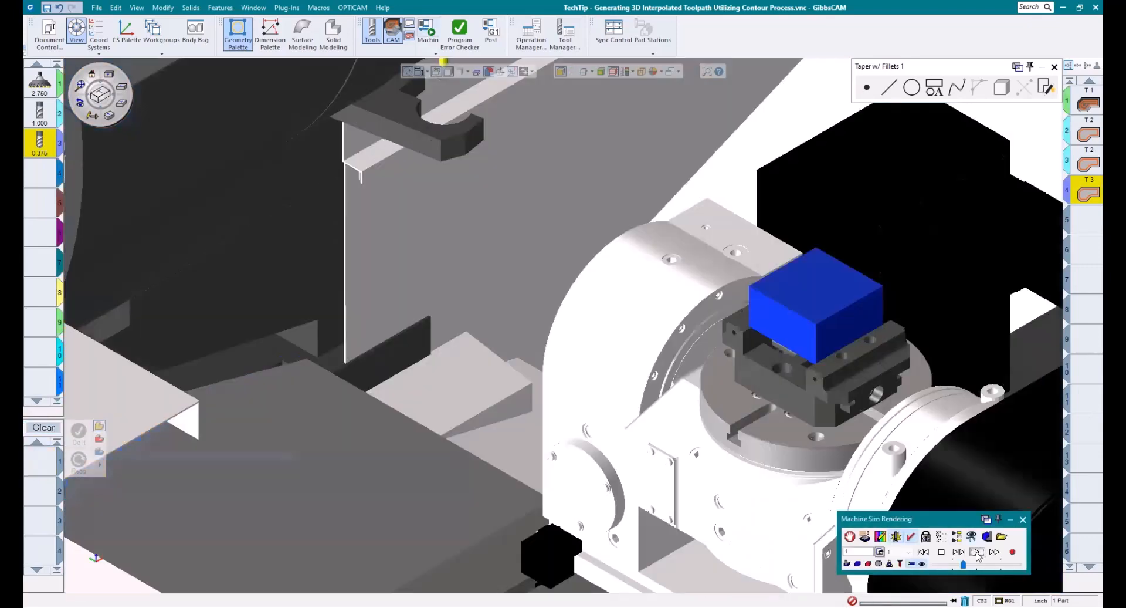
pyautogui.click(977, 552)
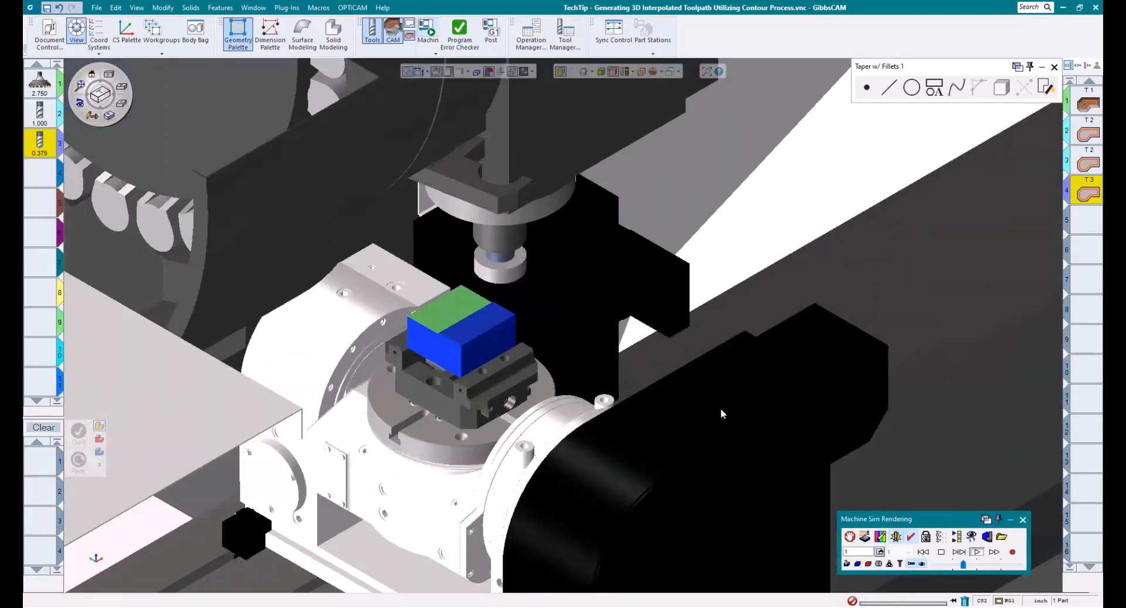